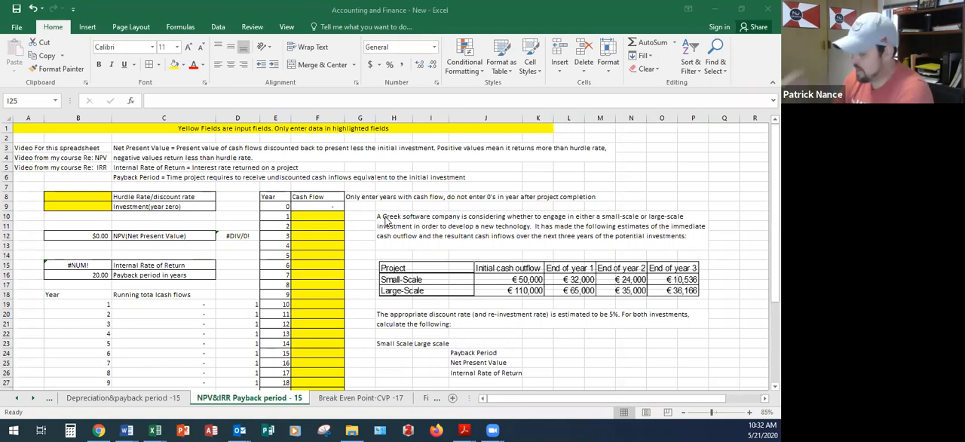
click(126, 151)
click(126, 151)
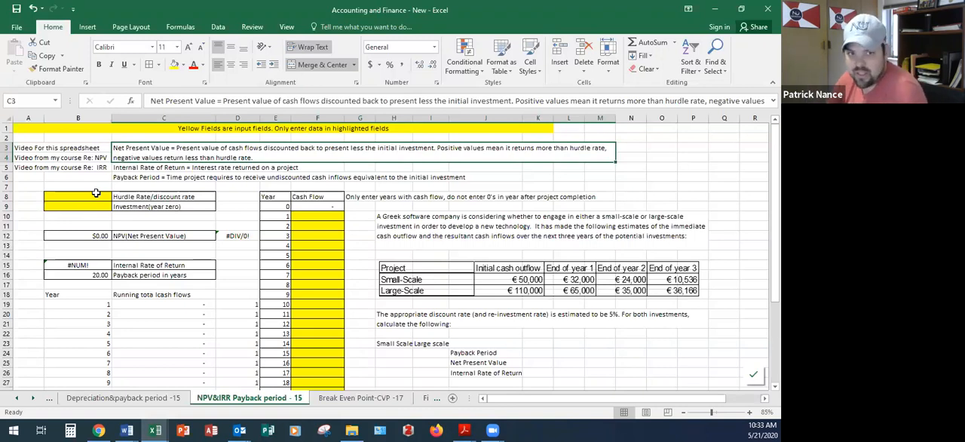
key(Down)
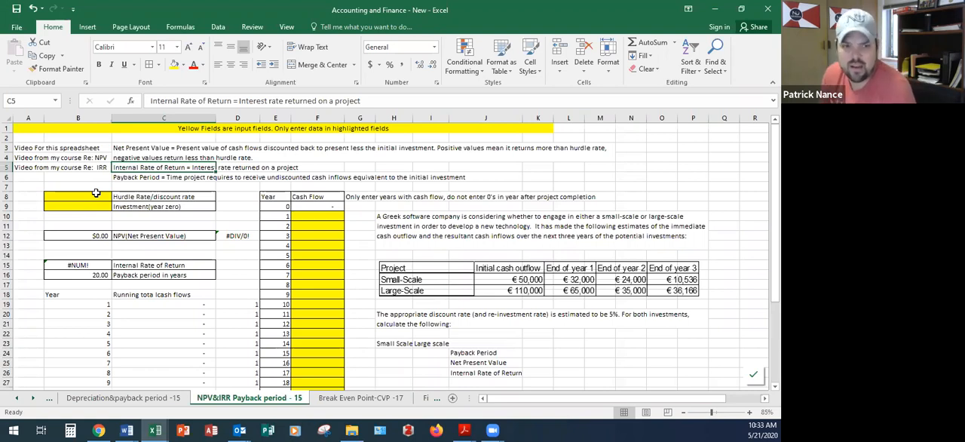
Step: Correct the misspaced heading in cell C18 to read "Running total cash flows"
click(155, 303)
double_click(156, 294)
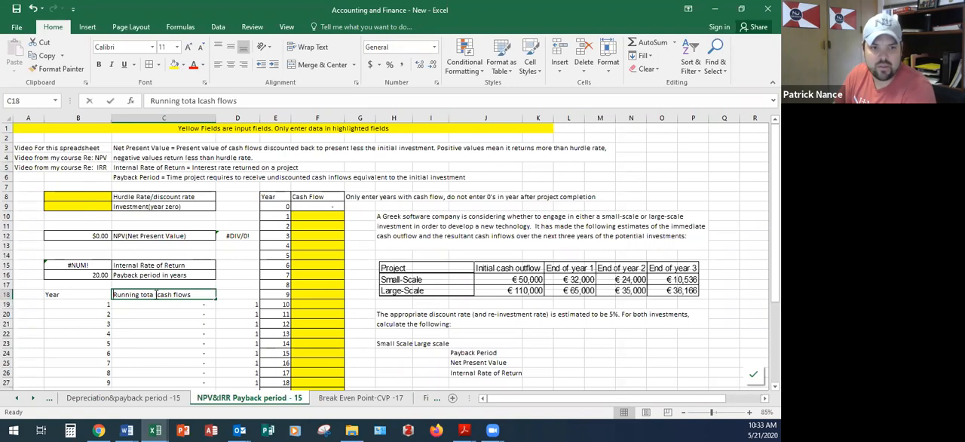
key(BackSpace)
key(Right)
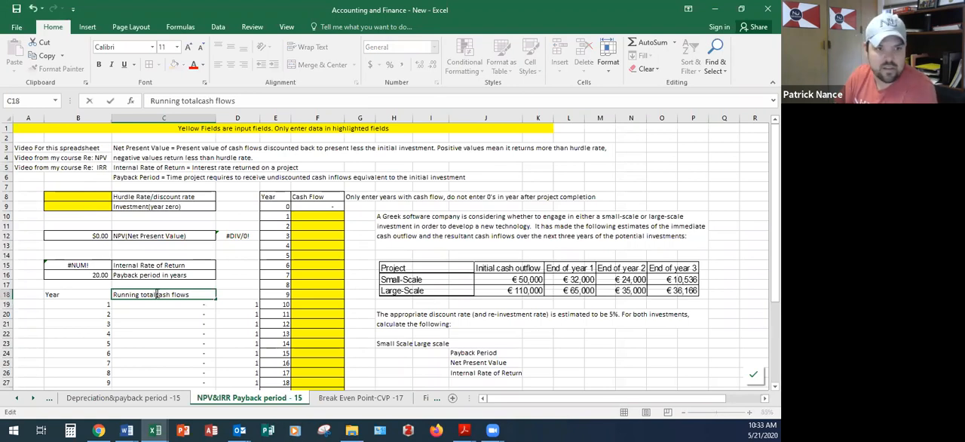
key(Return)
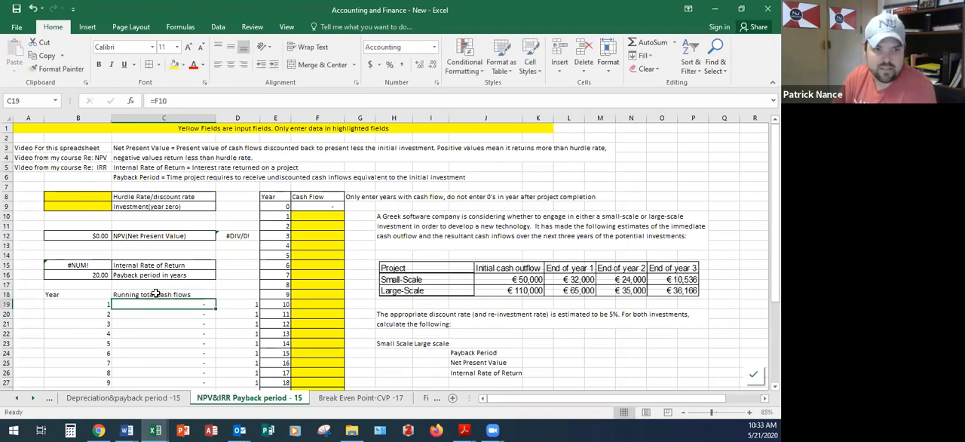
Step: Examine the Greek software company problem, its required answers for both project scales, and the yellow input fields
click(220, 295)
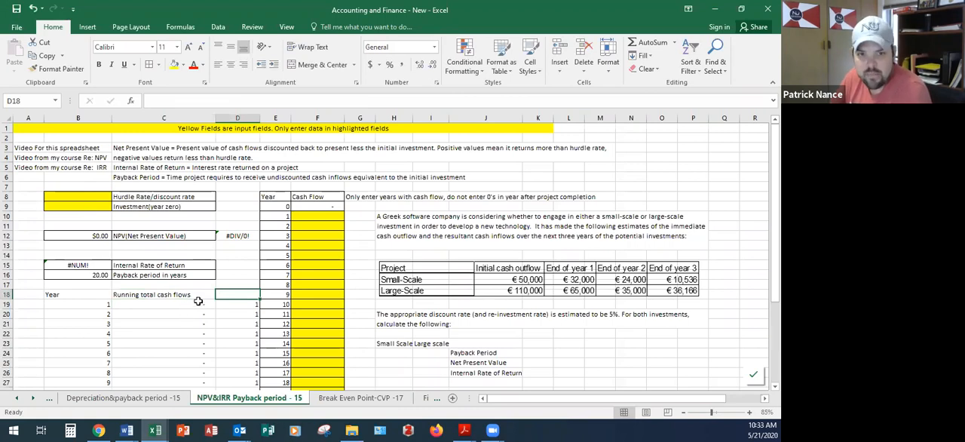
click(441, 228)
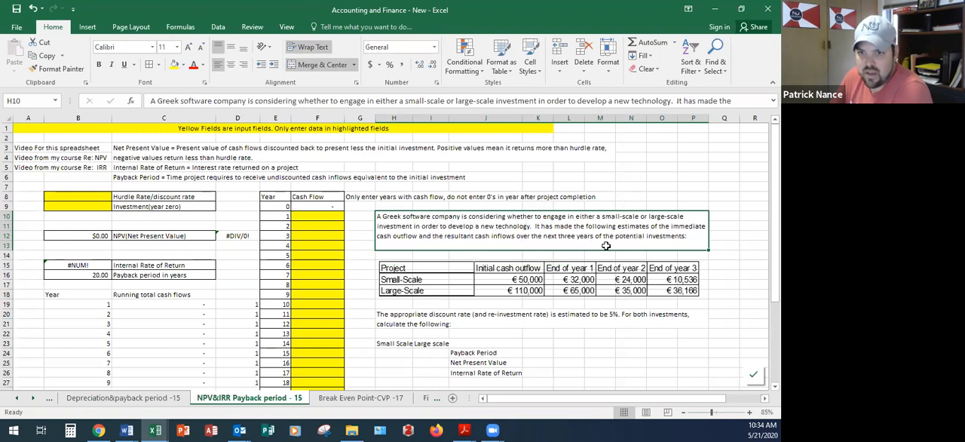
scroll(489, 294, down, 1)
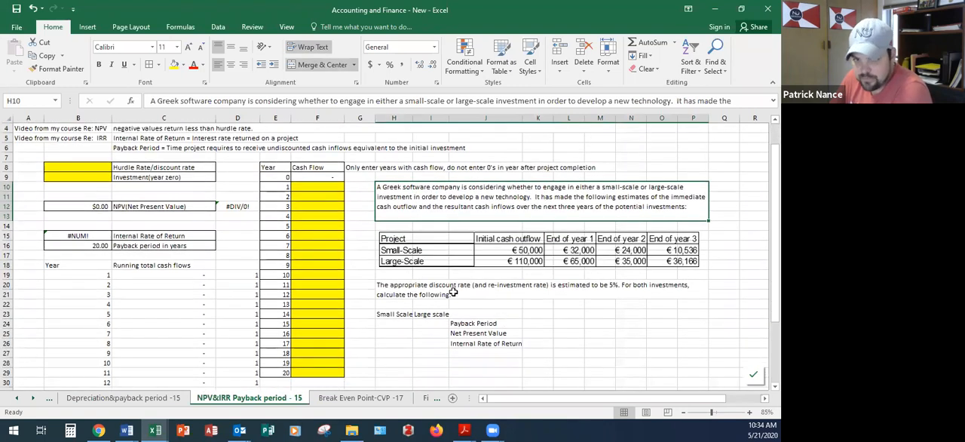
click(454, 292)
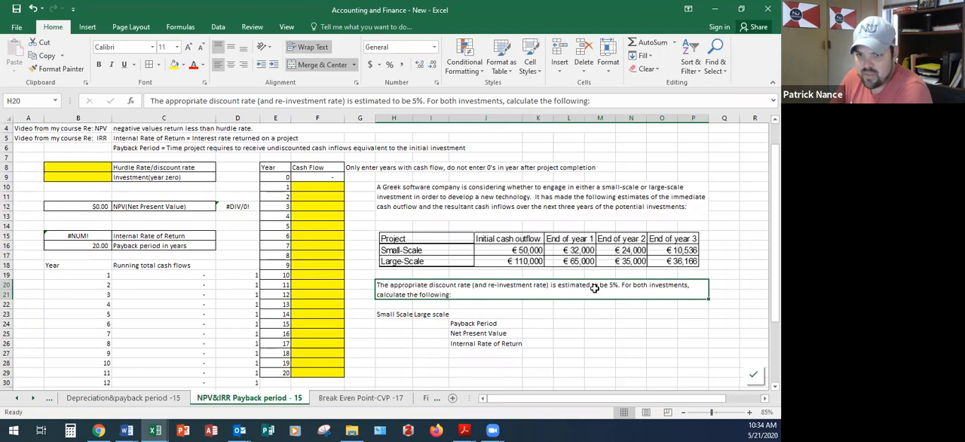
click(465, 322)
click(426, 324)
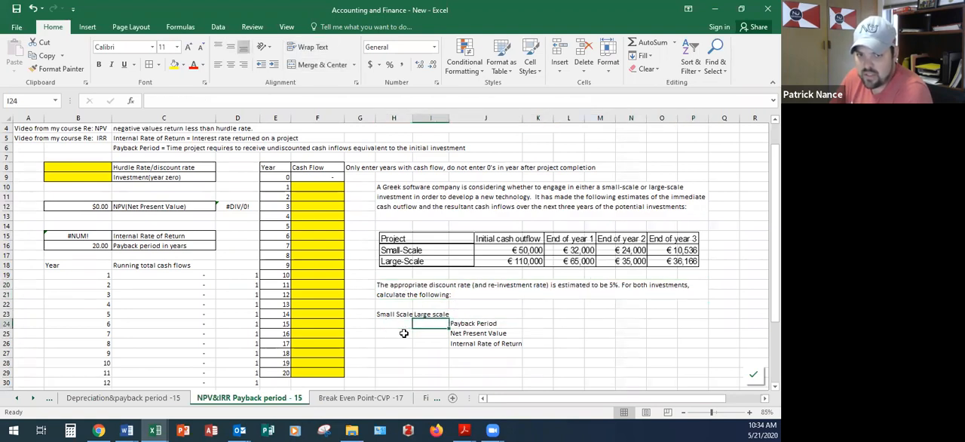
click(409, 343)
click(418, 341)
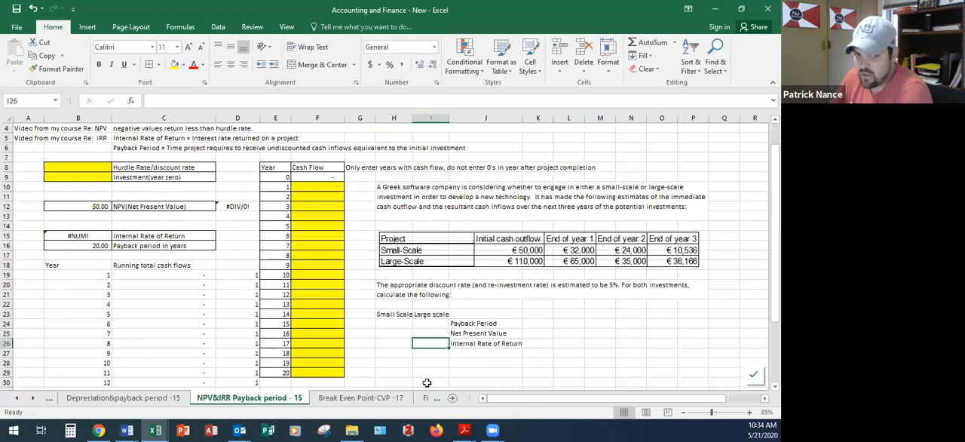
scroll(127, 219, up, 1)
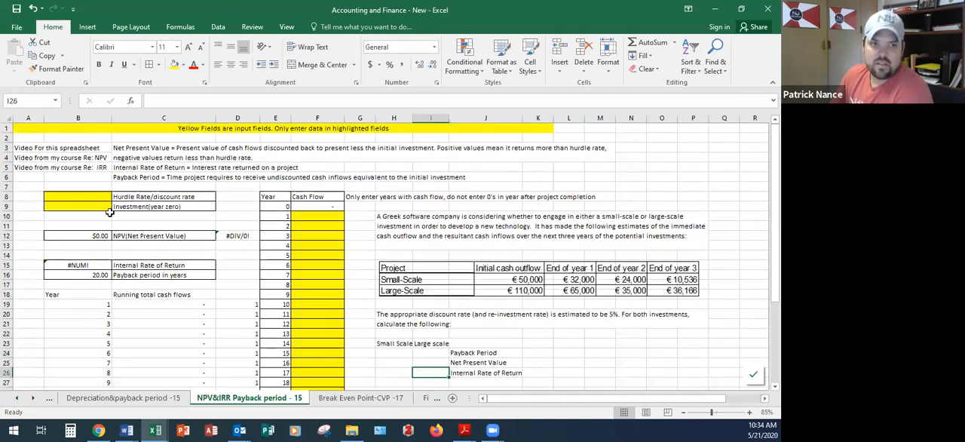
click(104, 198)
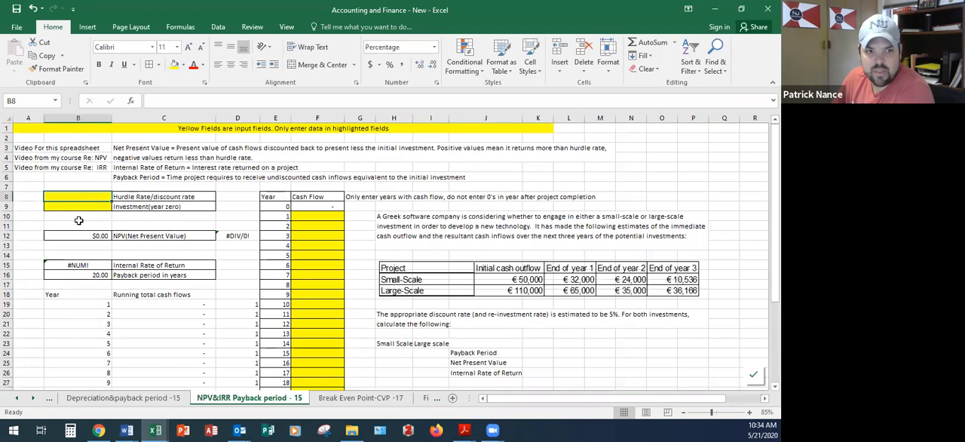
scroll(83, 218, down, 1)
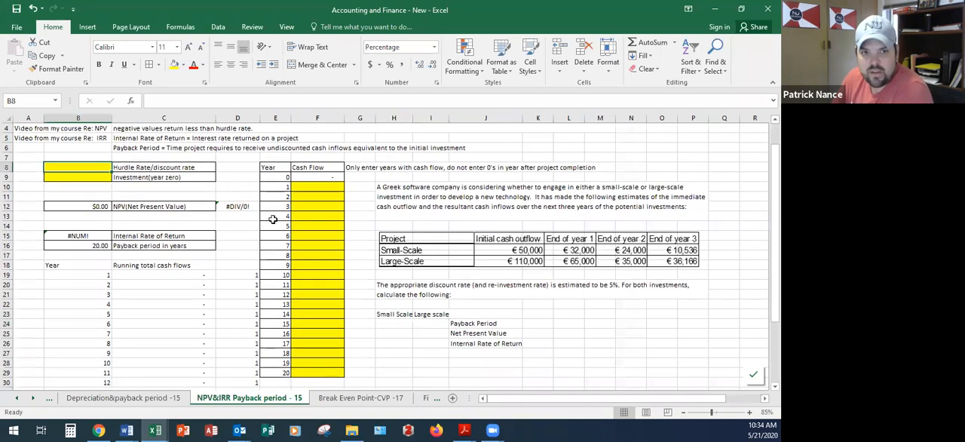
scroll(305, 218, down, 1)
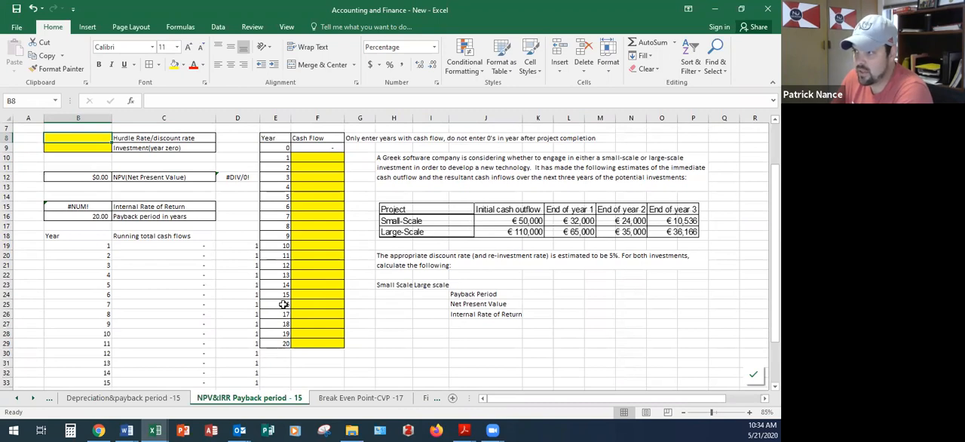
scroll(274, 300, up, 1)
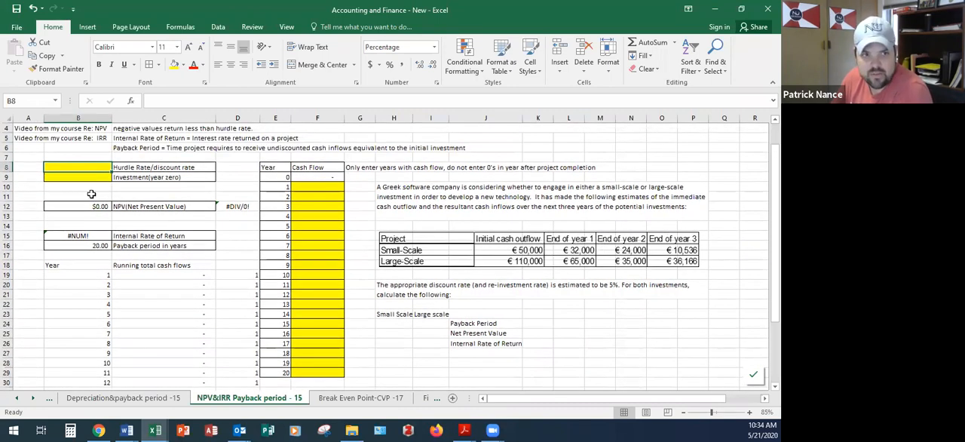
Step: Enter the small-scale project's hurdle rate of 5% and its year-zero investment of 50000
click(458, 290)
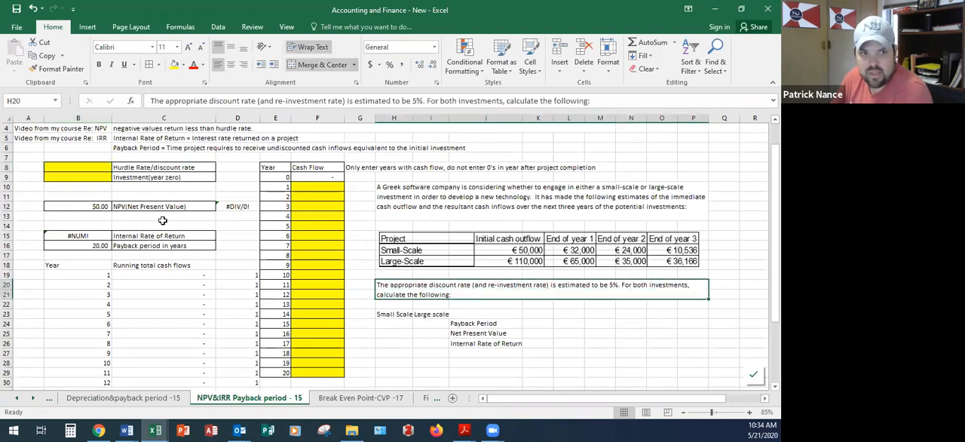
click(92, 171)
text(5)
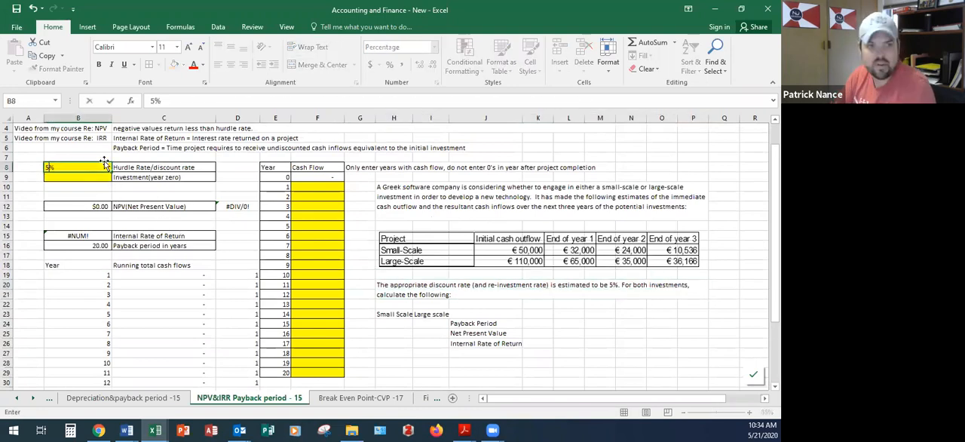
key(Return)
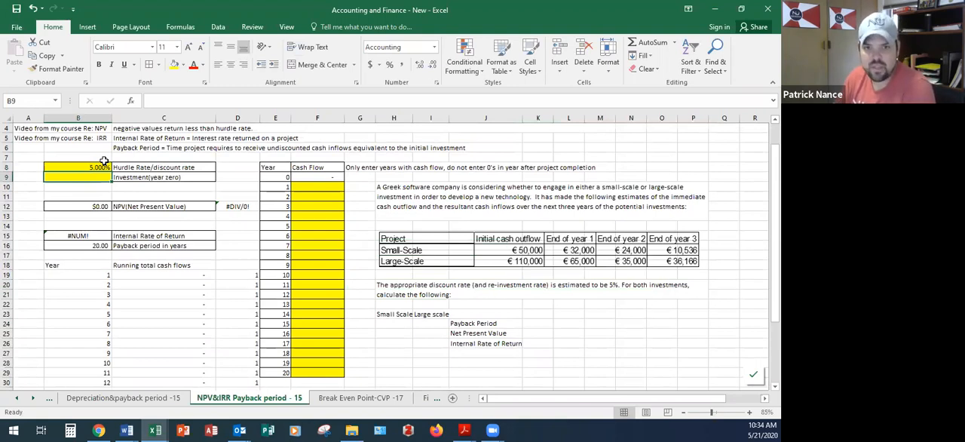
text(50000)
key(ctrl+Return)
Step: Fill in the small-scale cash flows for years 1 to 3 as 32000, 24000 and 10536
key(Right)
key(Right)
key(Right)
key(Right)
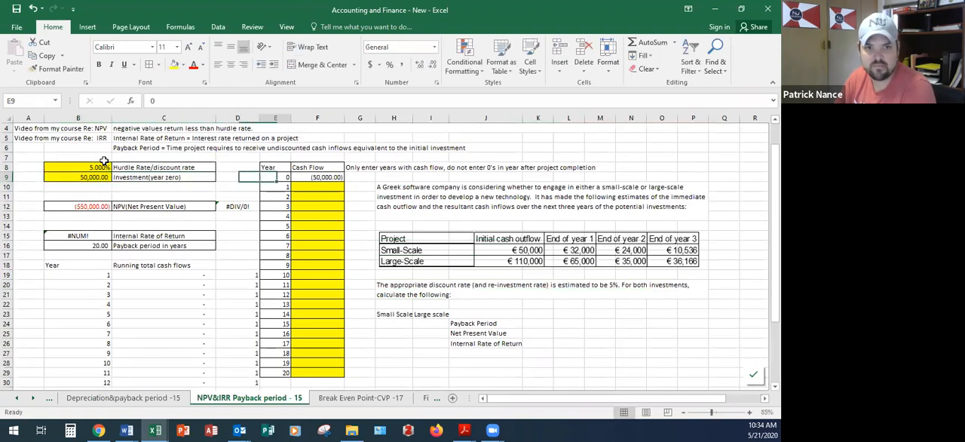
key(Down)
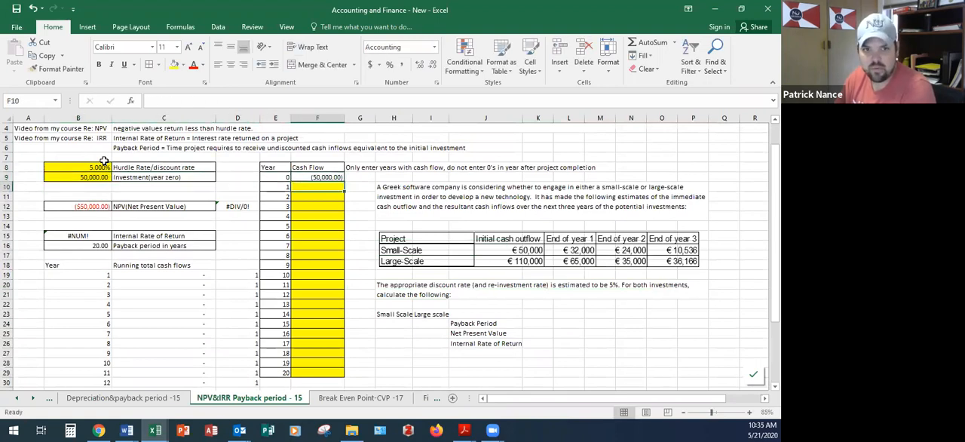
text(32)
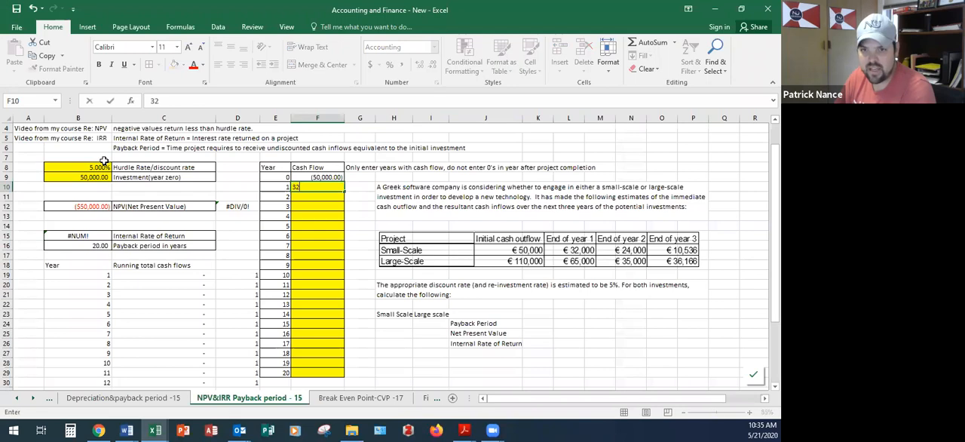
text(,000)
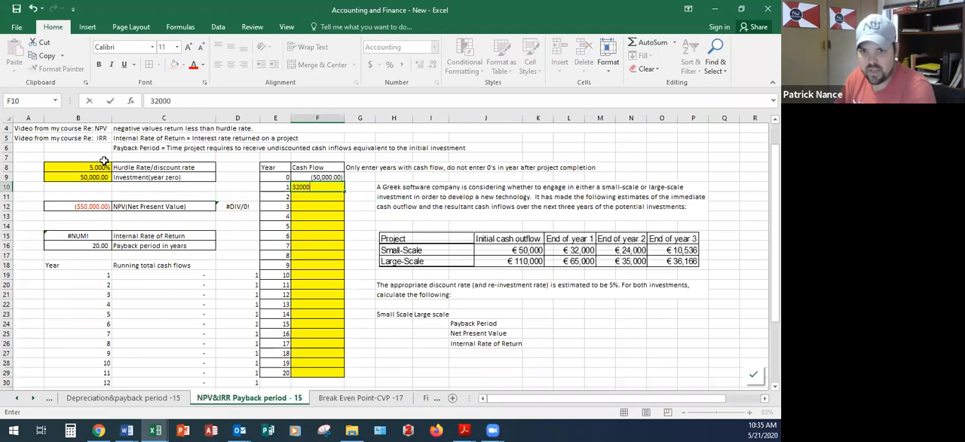
key(Return)
text(24000)
key(Return)
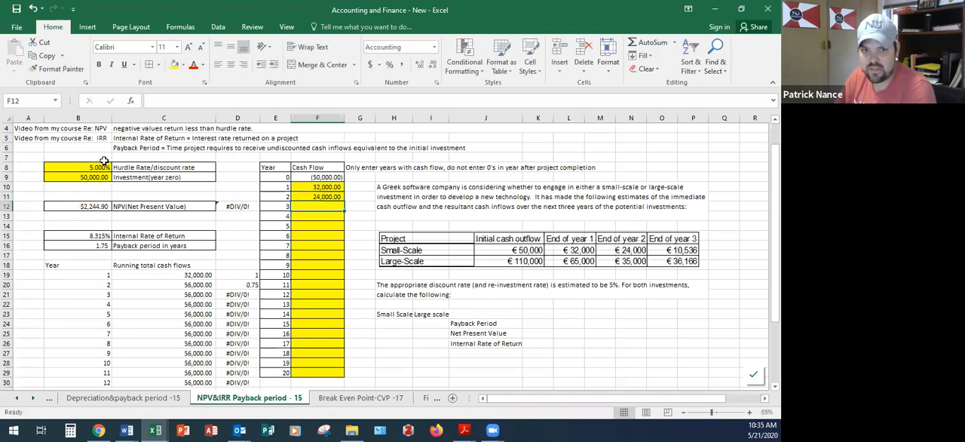
text(10536)
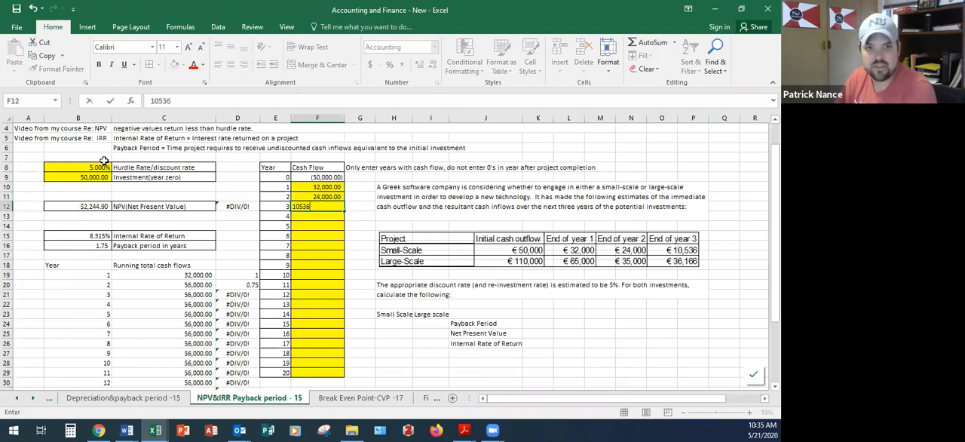
key(Return)
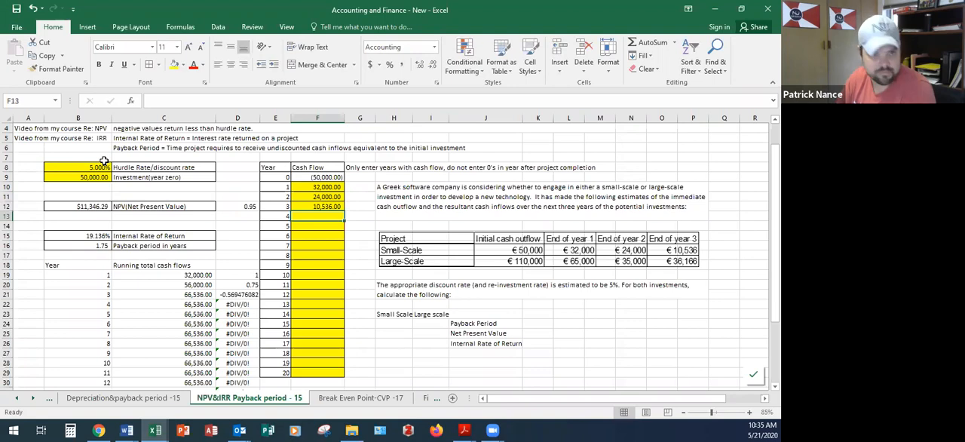
Step: Clear the stray formula in cell D12 beside the Net Present Value label and inspect the NPV formula in B12
click(241, 208)
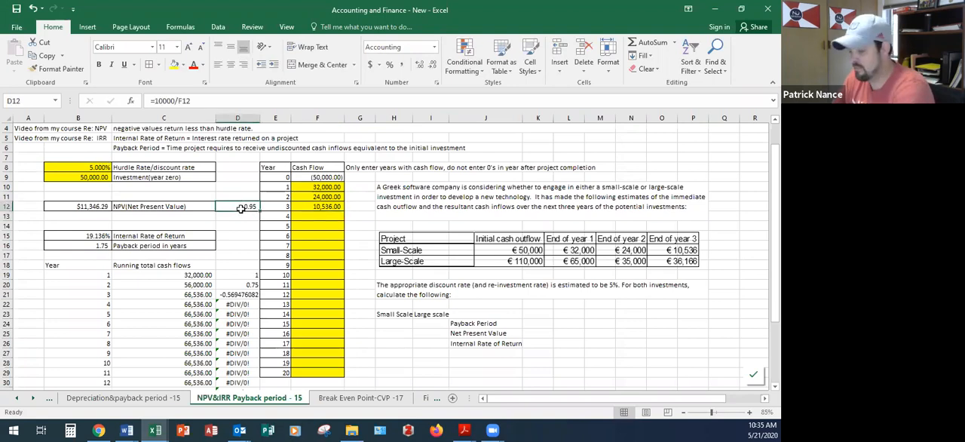
key(Delete)
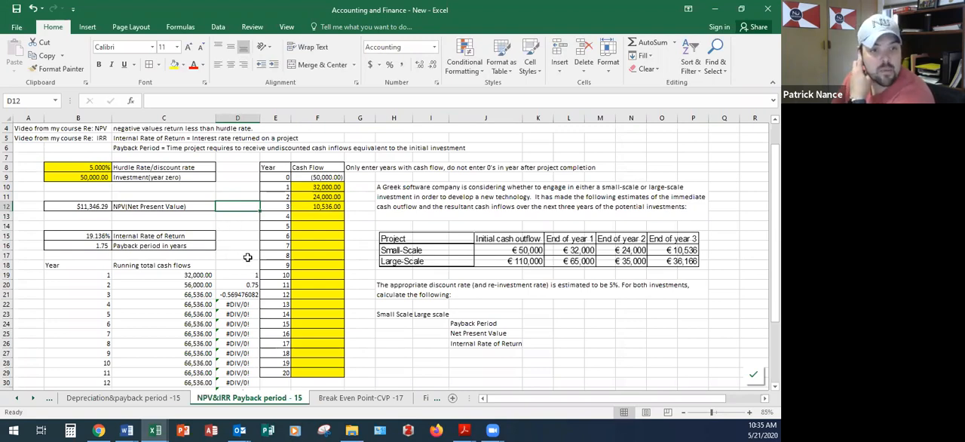
click(83, 205)
click(233, 99)
key(ctrl+Return)
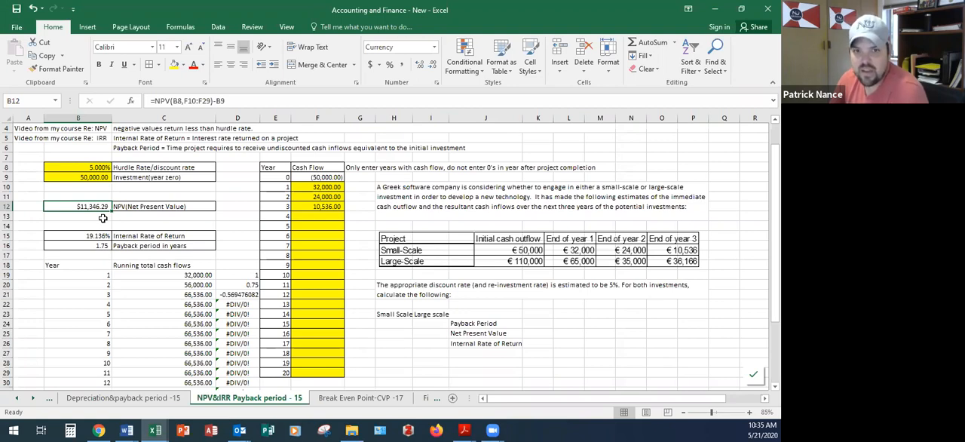
Step: Record 11346.29 as the small-scale Net Present Value in cell H25
click(439, 331)
click(400, 332)
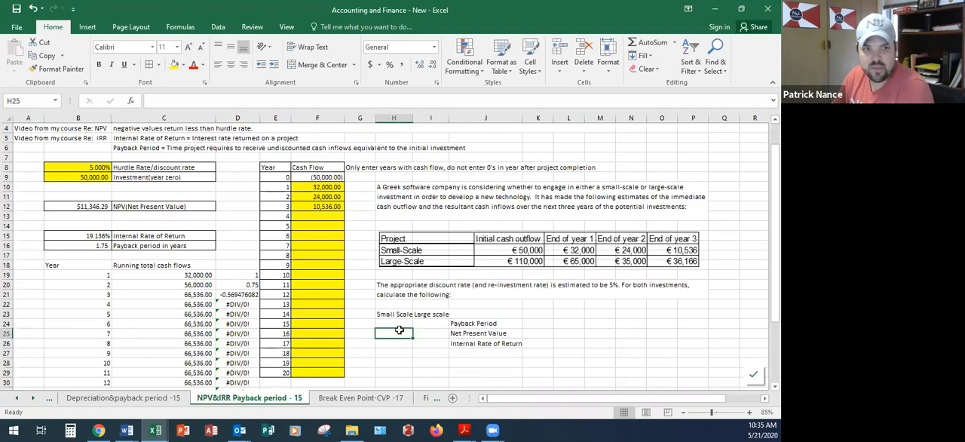
text(11346)
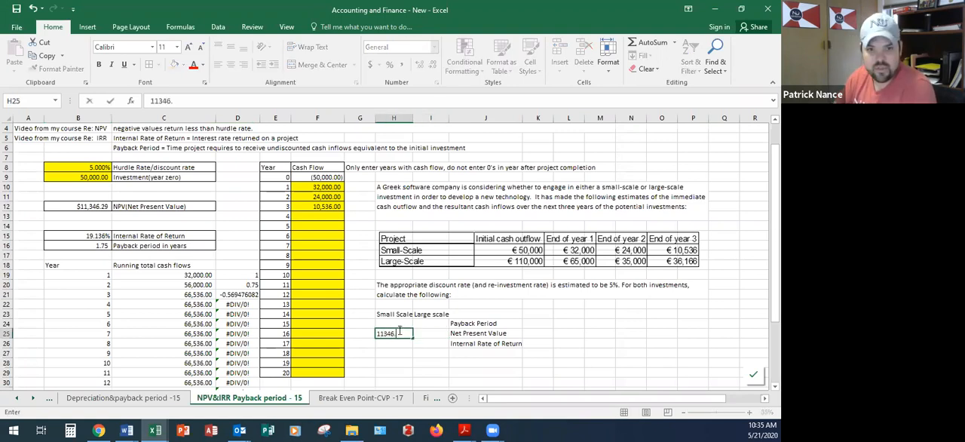
text(.29)
key(Return)
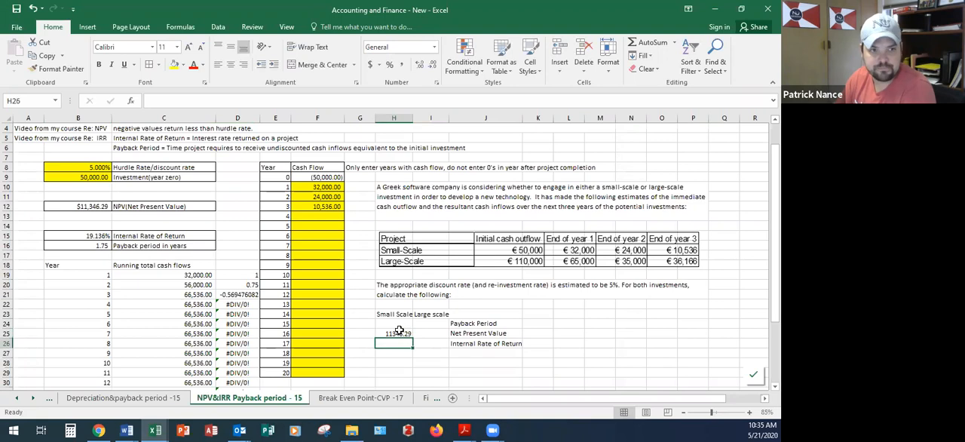
Step: Check the Internal Rate of Return formula in B15 and apply the comma number format to the small-scale Net Present Value in H25
click(98, 234)
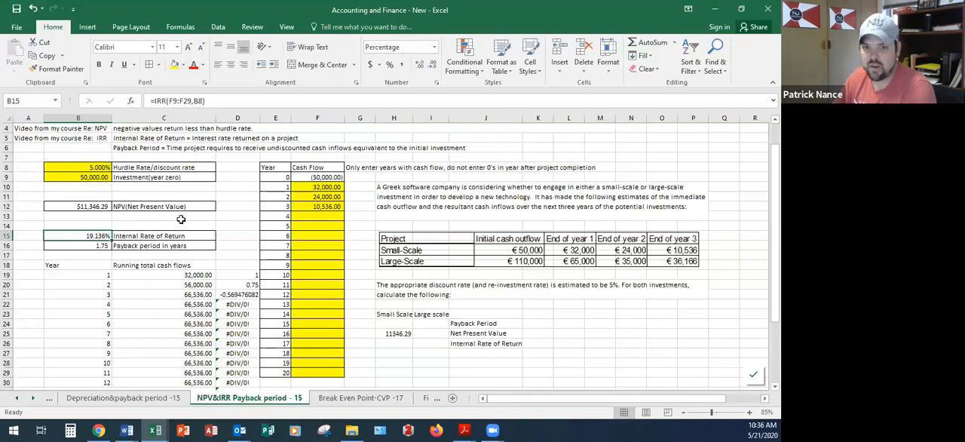
click(406, 333)
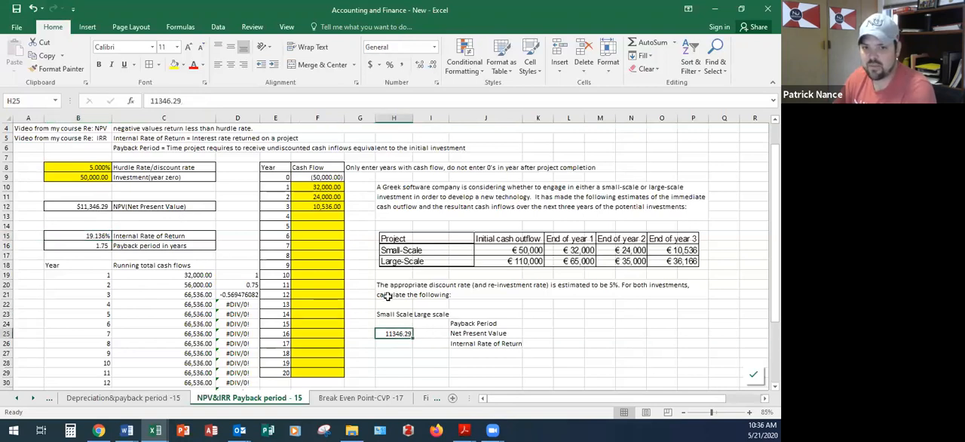
click(401, 64)
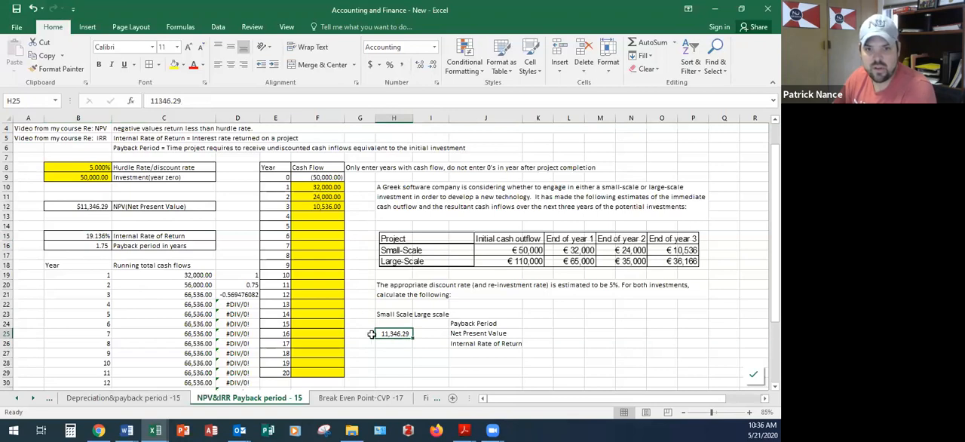
Step: Record 19.136% as the small-scale Internal Rate of Return in cell H26
click(393, 343)
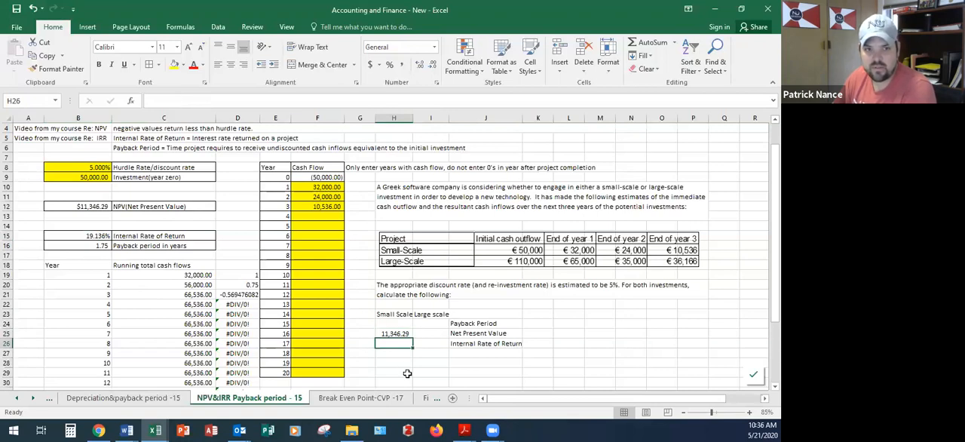
text(19.136%)
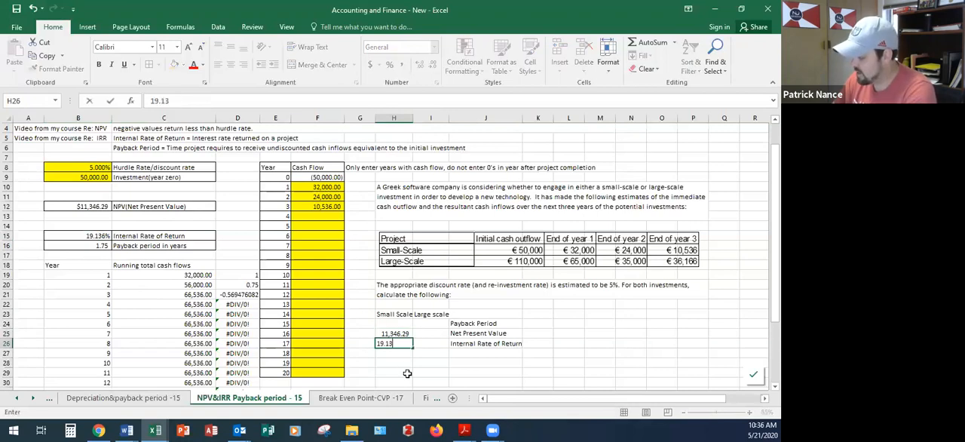
key(Return)
key(Up)
key(Up)
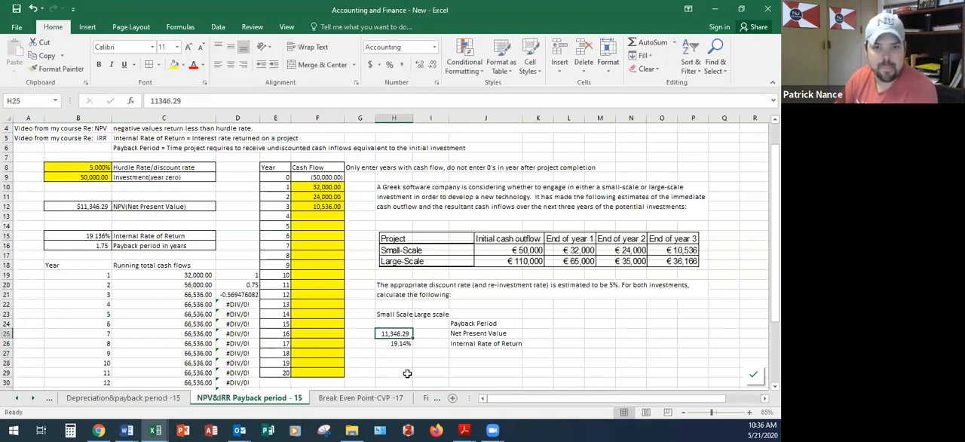
key(Up)
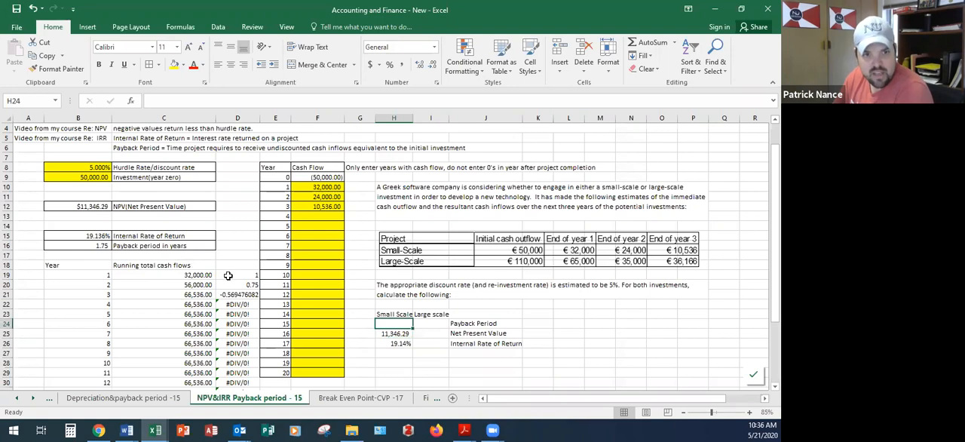
Step: Examine how the payback period in B16 is built from the investment, the running cash flow totals and the yearly fractions in column D
drag(201, 275, 238, 285)
click(106, 246)
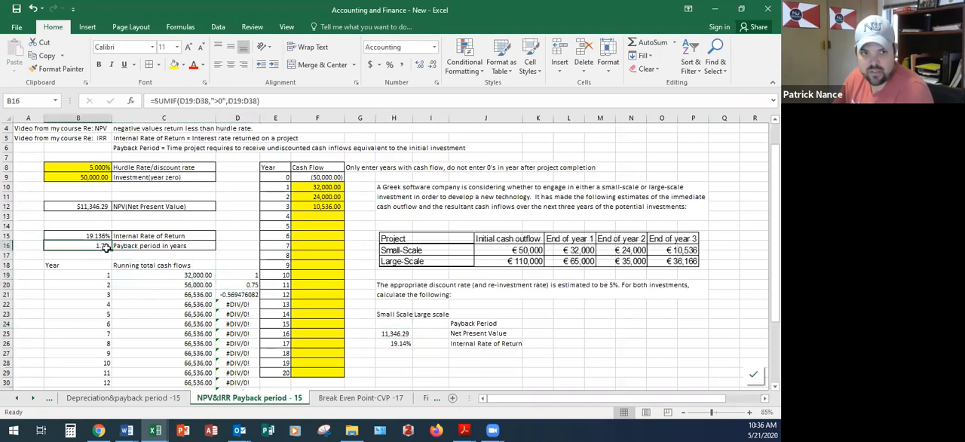
click(244, 292)
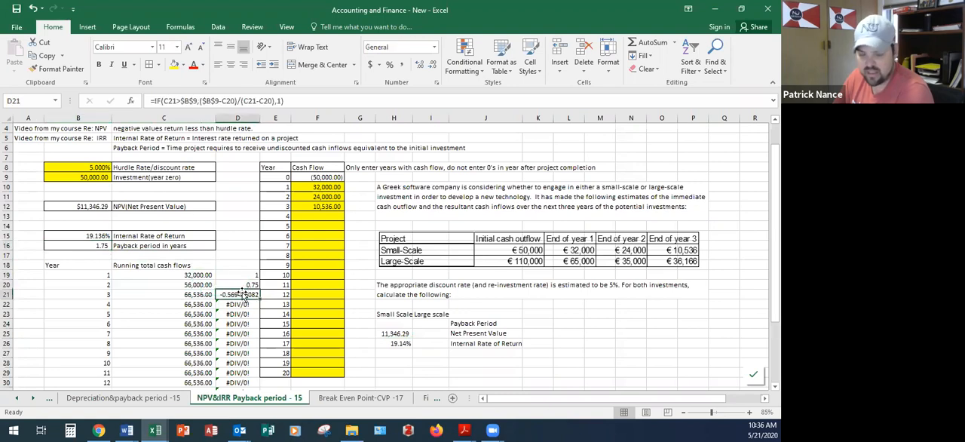
click(97, 246)
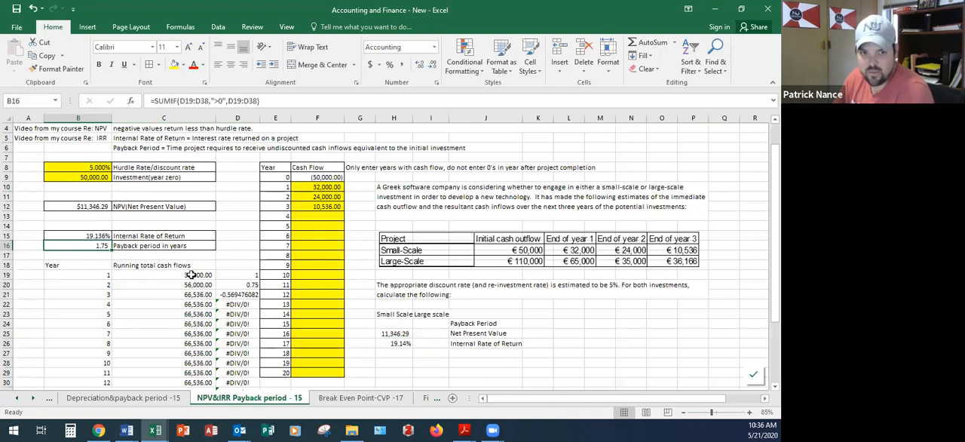
click(98, 178)
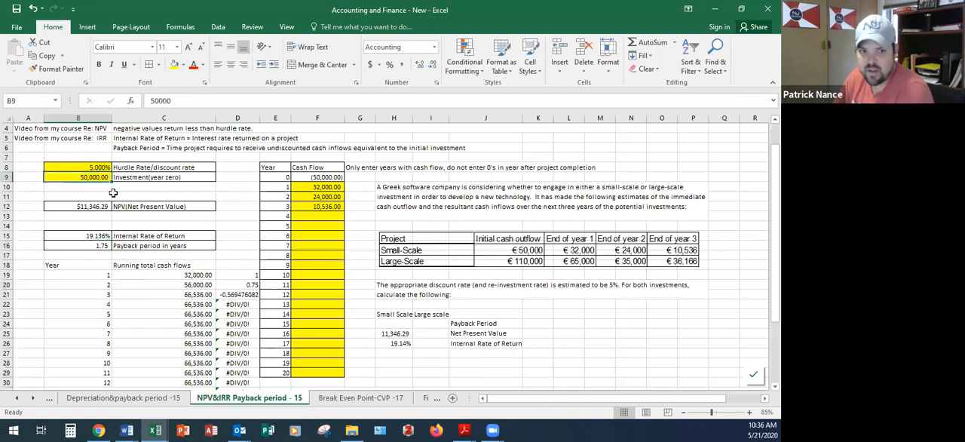
click(194, 275)
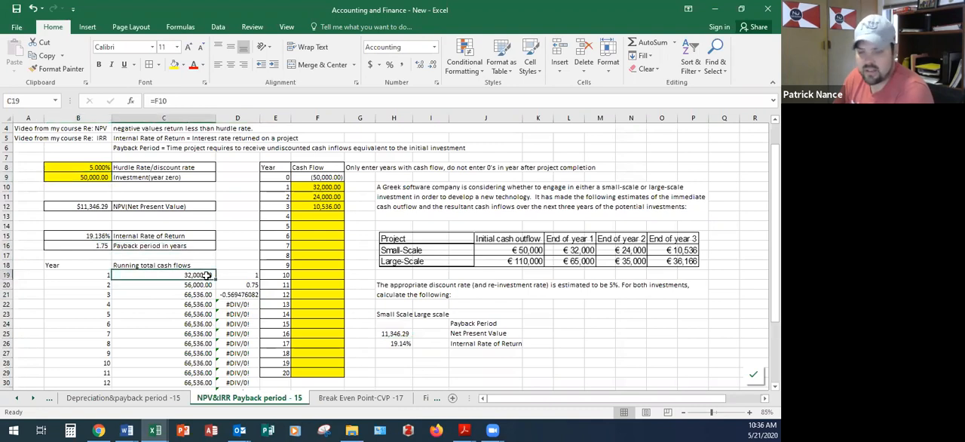
click(171, 285)
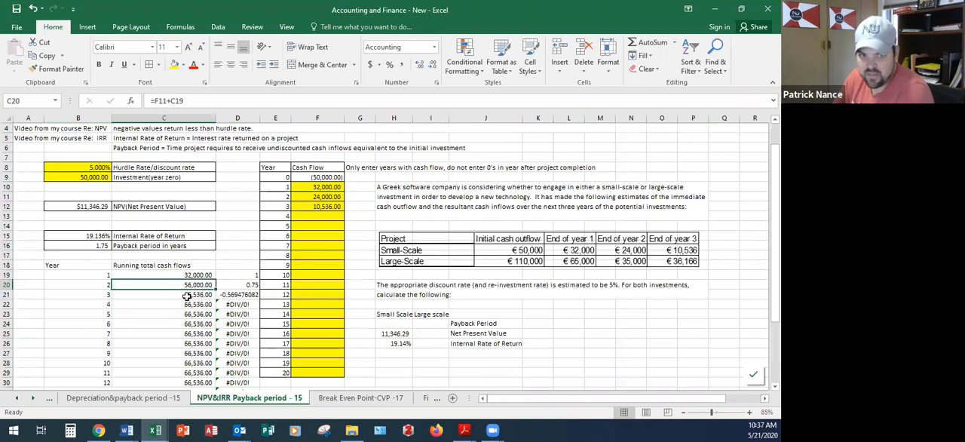
click(233, 284)
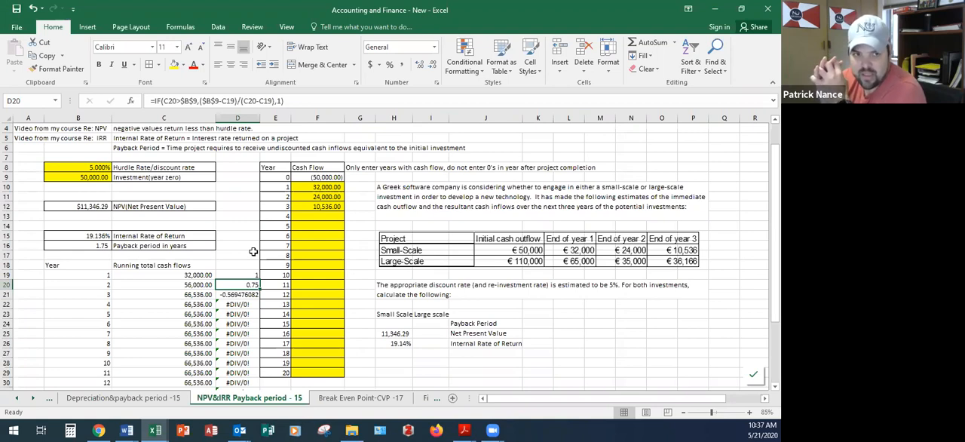
Step: Record 1.75 as the small-scale Payback Period in cell H24
click(397, 322)
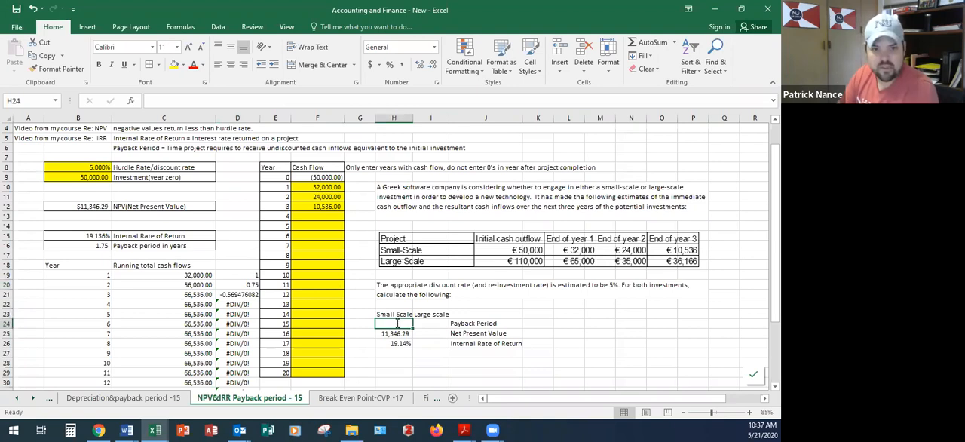
text(1.75)
key(Tab)
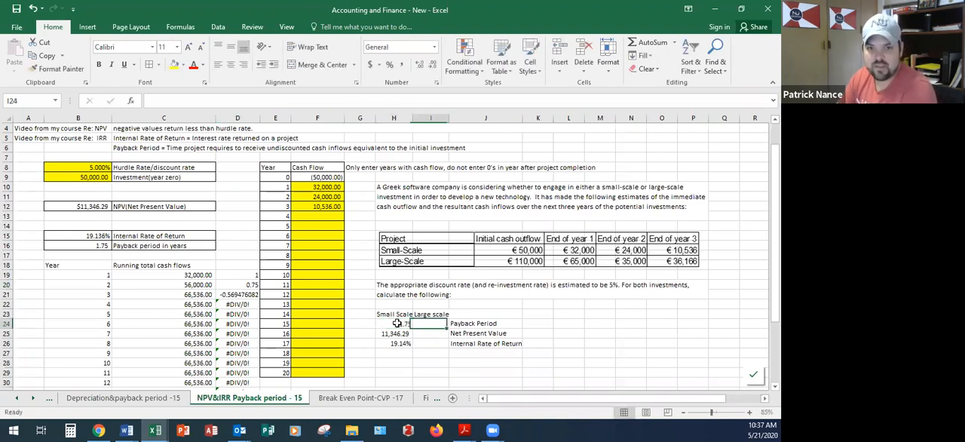
Step: Set the year-zero investment in B9 to 110000 for the large-scale project
click(98, 166)
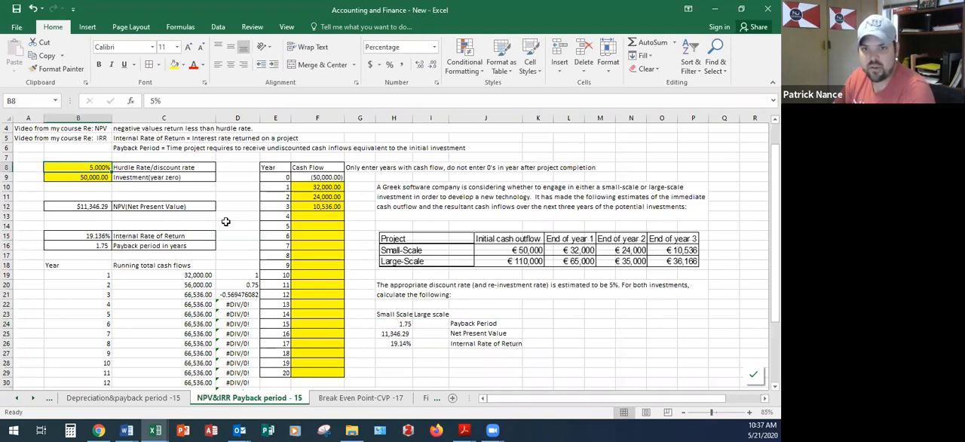
click(98, 177)
text(110000)
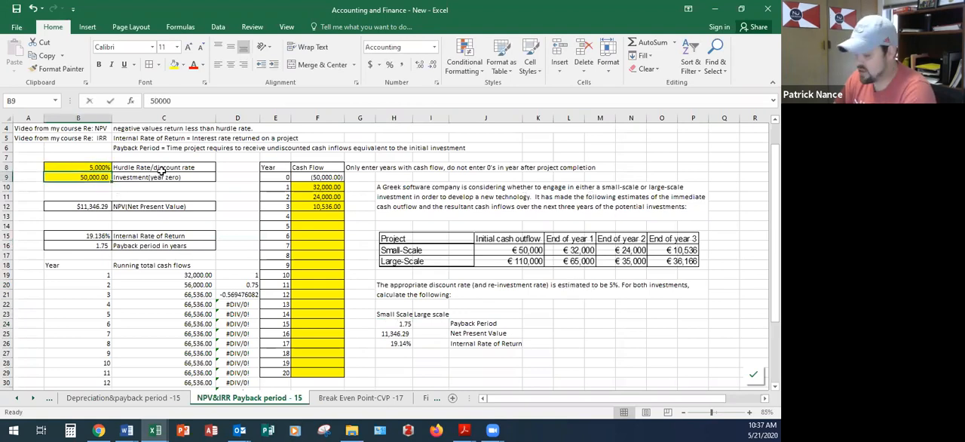
key(Return)
key(Right)
key(Right)
key(Right)
key(Right)
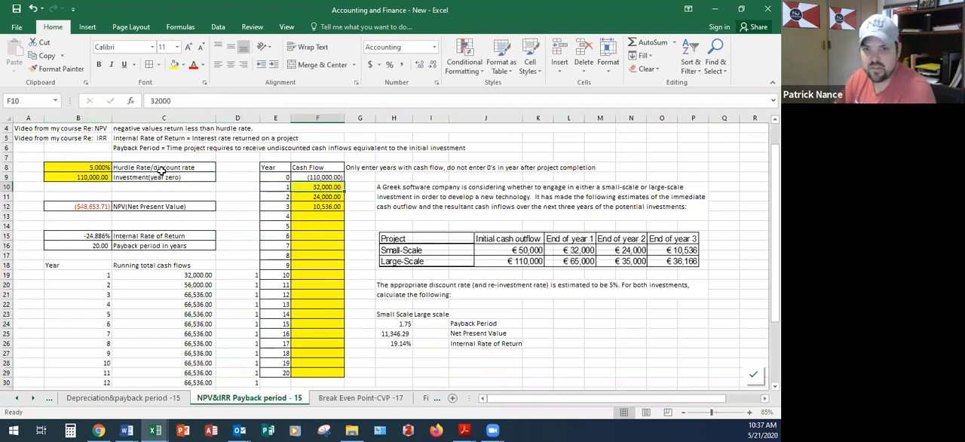
Step: Fill in the large-scale cash flows for years 1 to 3 as 65000, 35000 and 36166
text(65000)
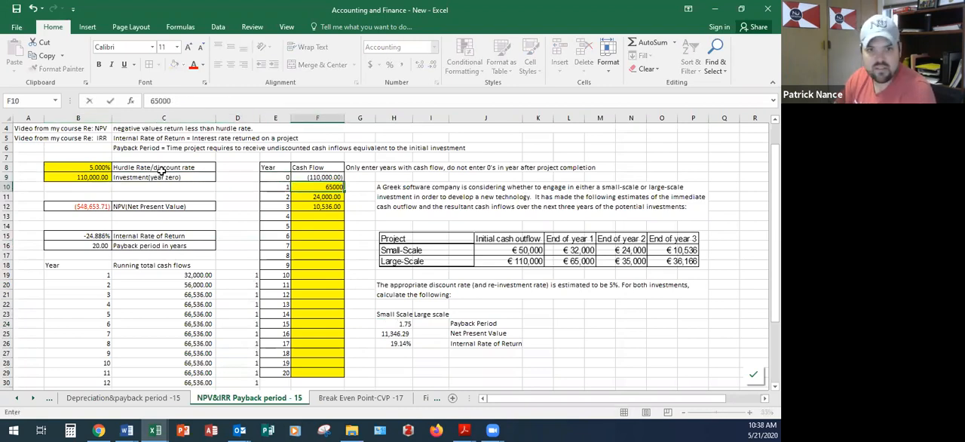
key(Return)
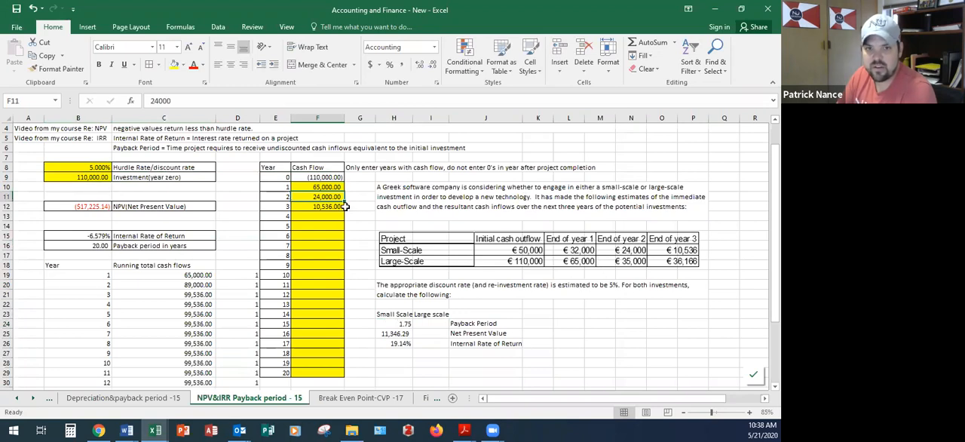
text(35000)
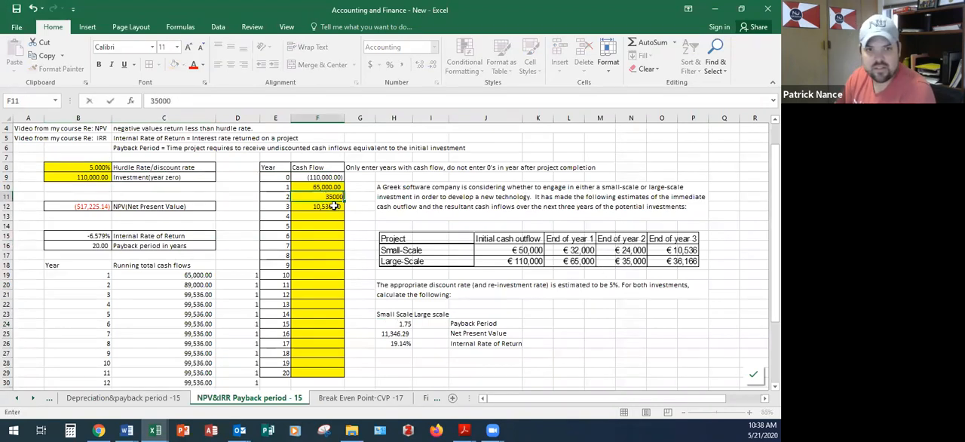
key(Return)
text(36)
text(166)
key(Return)
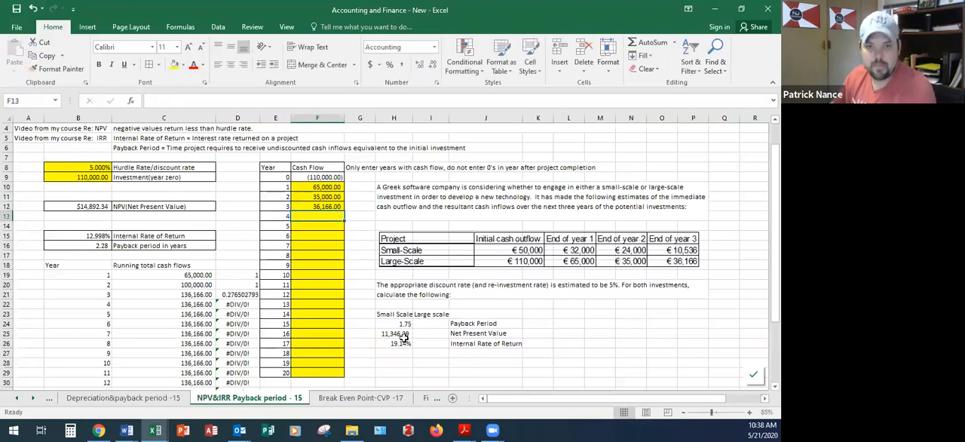
Step: Record 14892.34 as the large-scale Net Present Value in I25 and apply the comma number format
click(437, 325)
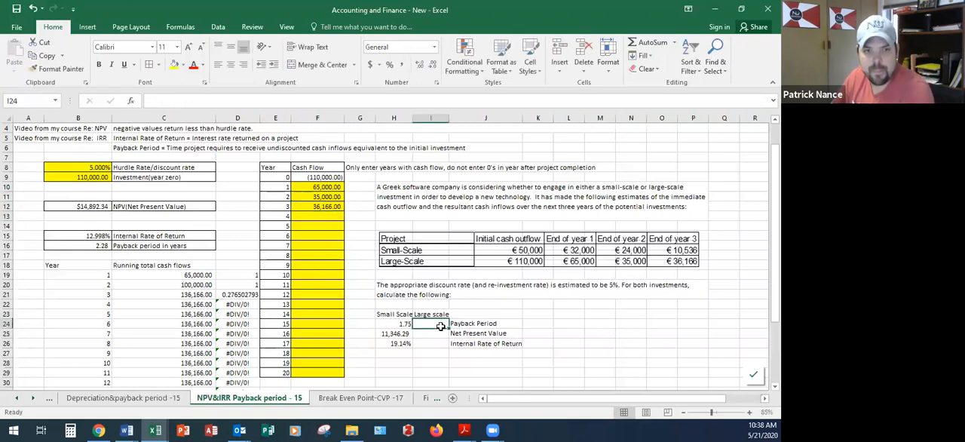
click(86, 235)
click(97, 205)
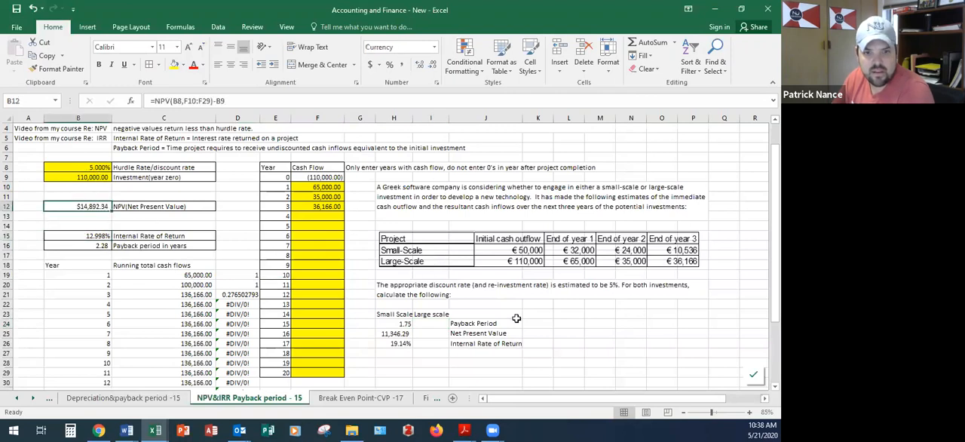
click(436, 336)
text(14)
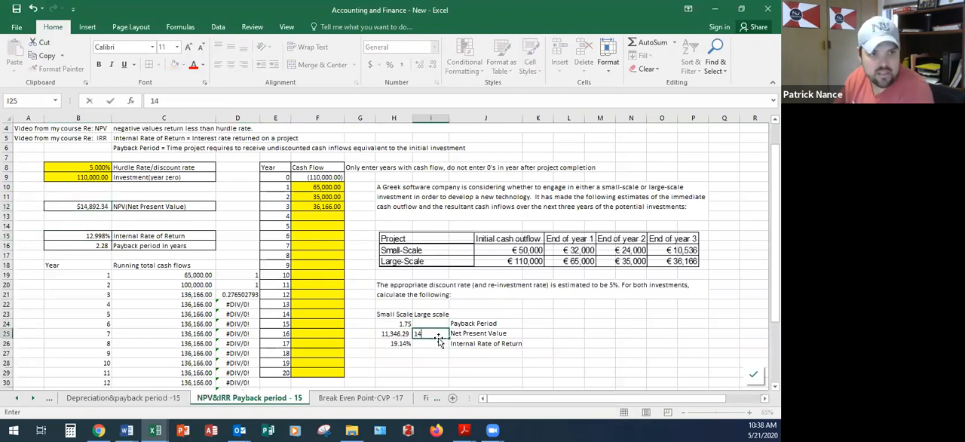
text(892)
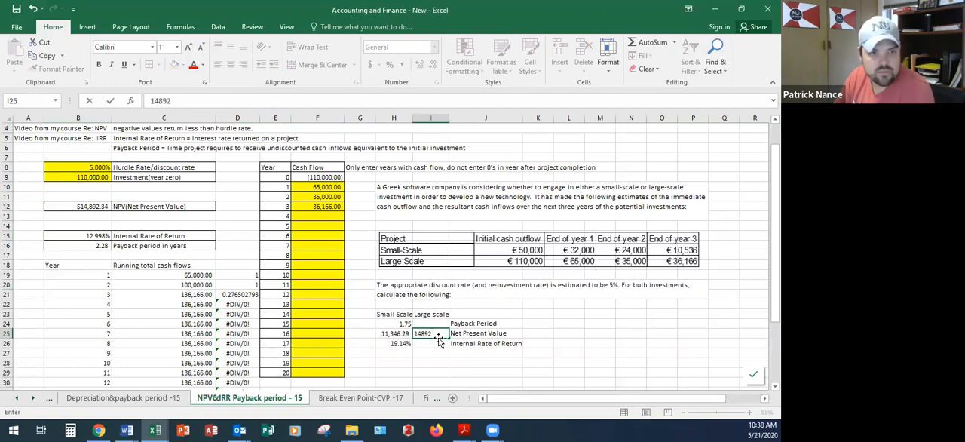
text(.34)
key(ctrl+Return)
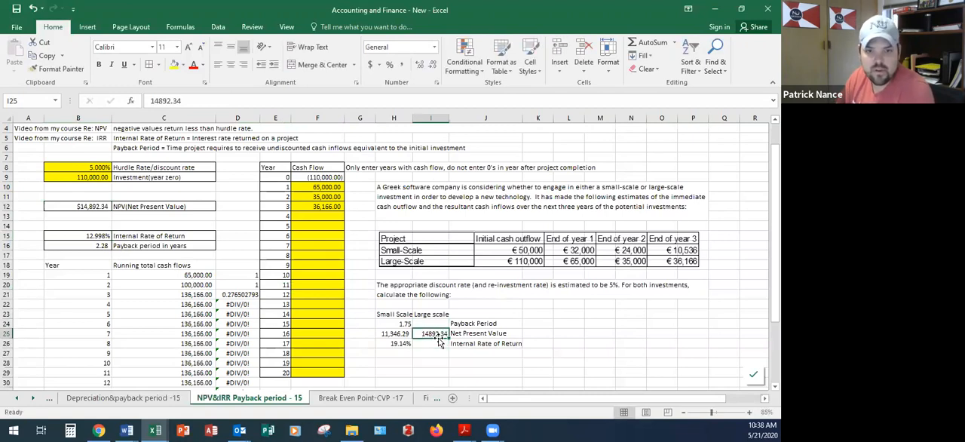
click(404, 65)
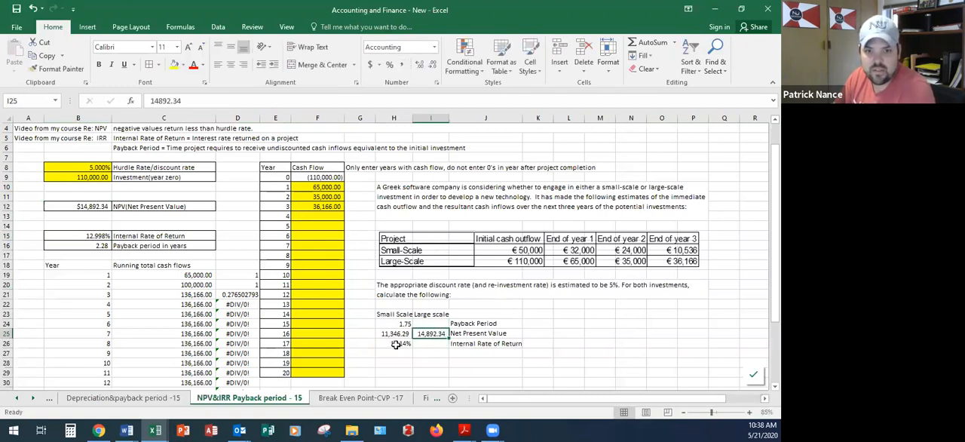
Step: Record 2.28 as the large-scale Payback Period in cell I24
click(422, 324)
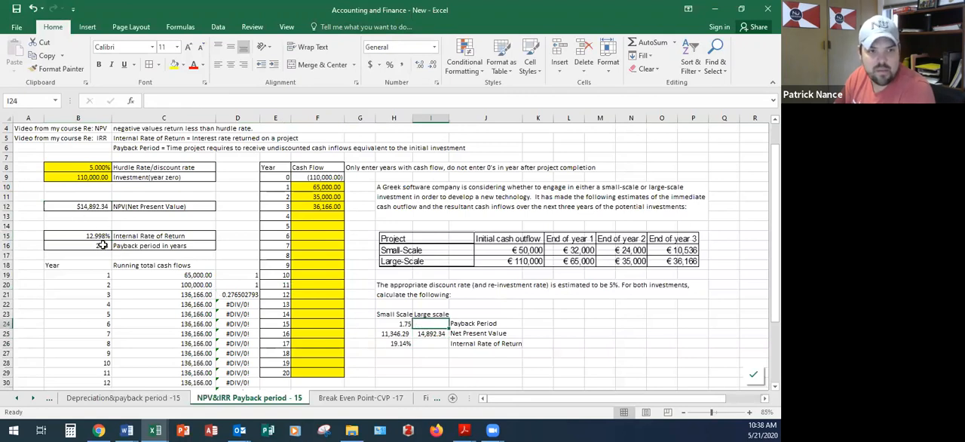
text(2.28)
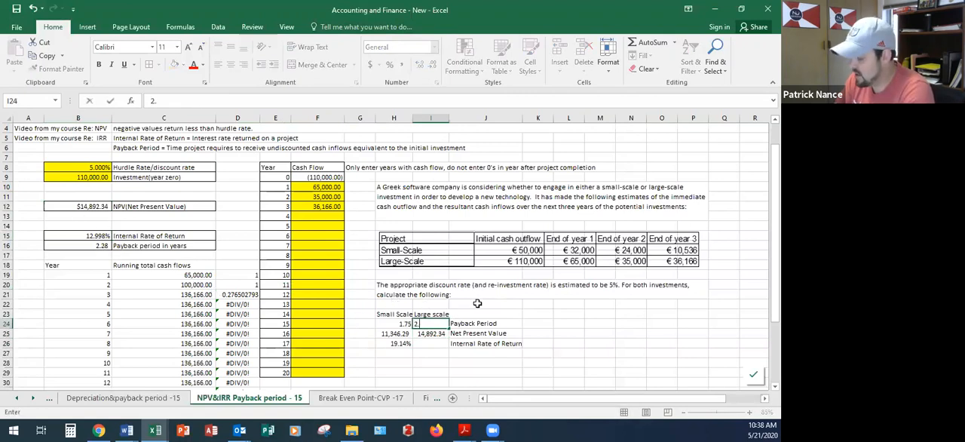
key(Return)
click(81, 245)
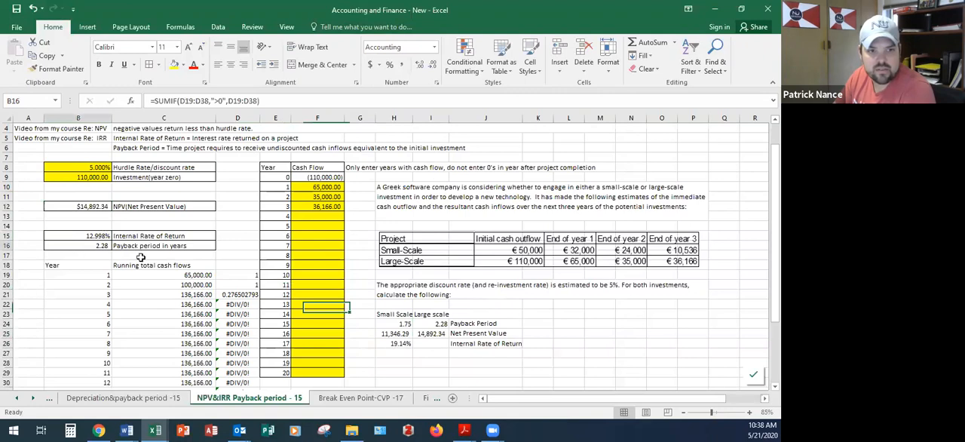
Step: Record 12.998% as the large-scale Internal Rate of Return in cell I26
click(102, 236)
click(437, 343)
text(12.998)
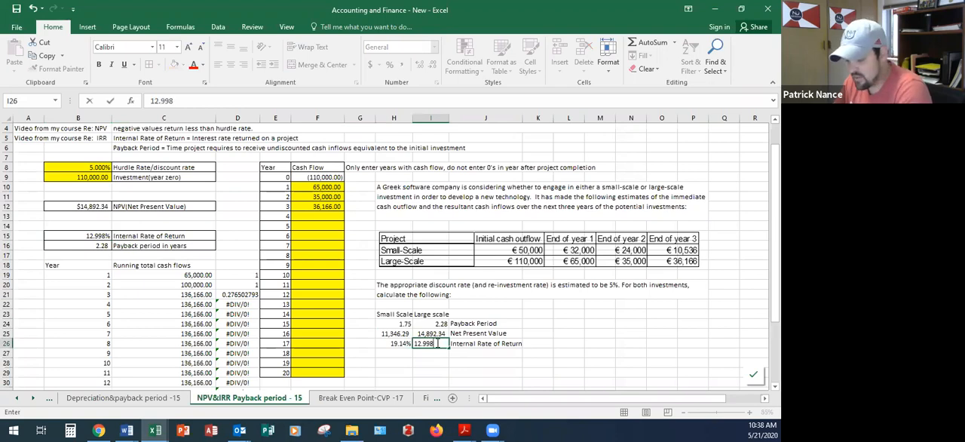
key(Return)
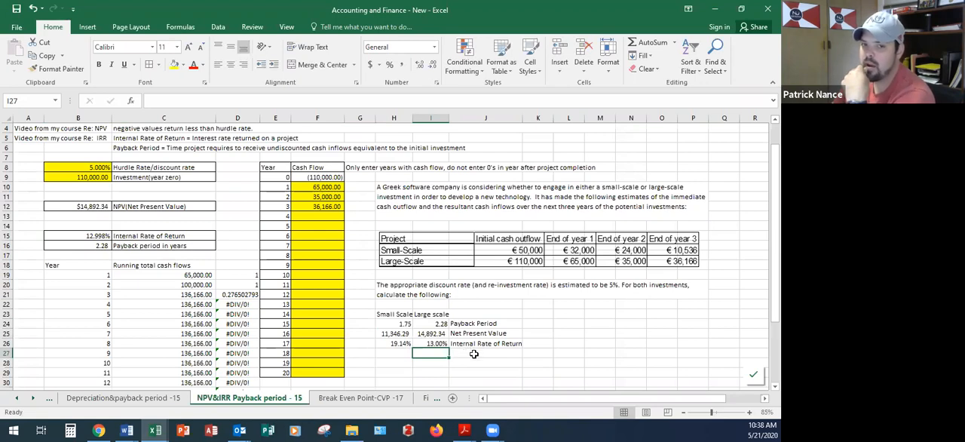
Step: Compare the recorded payback period, net present value and internal rate of return of the small-scale and large-scale investments in H23:I26
click(396, 345)
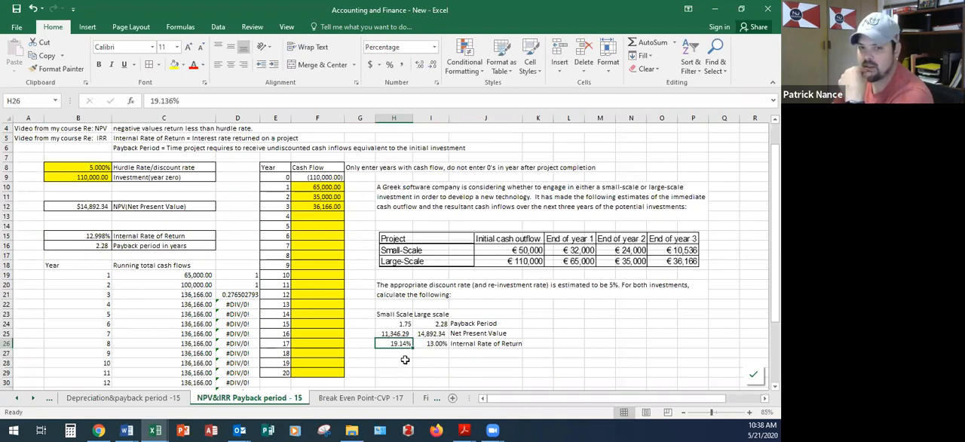
click(395, 324)
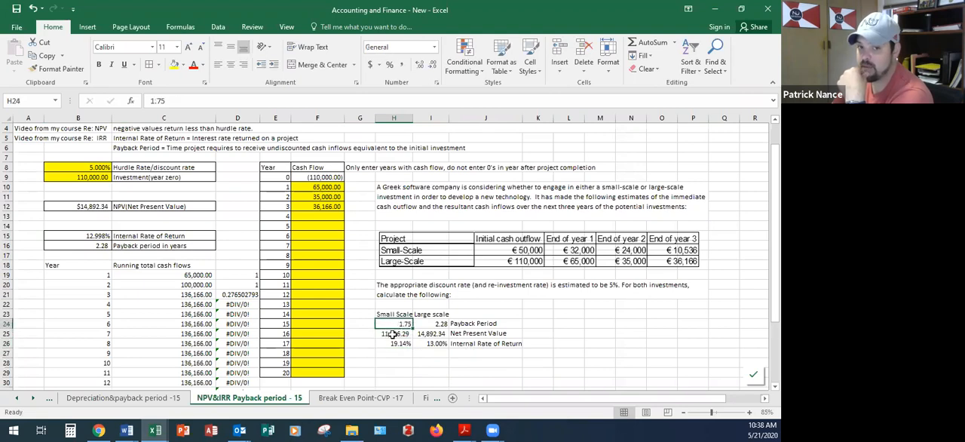
click(394, 334)
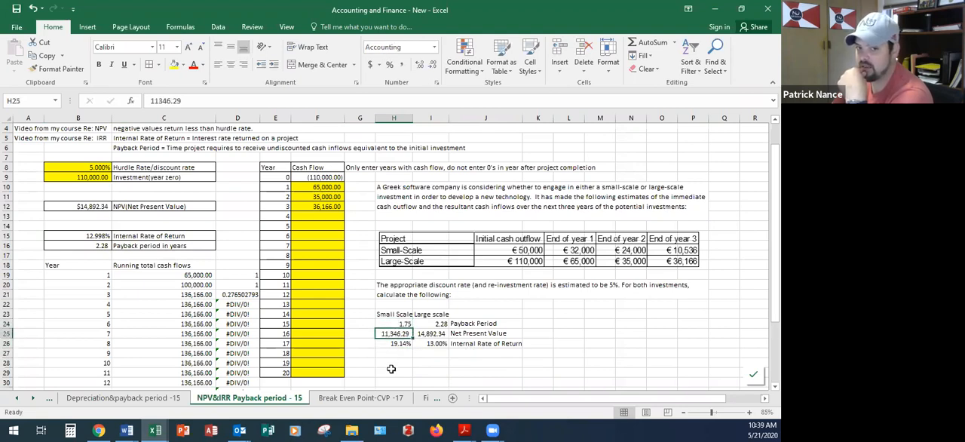
click(397, 344)
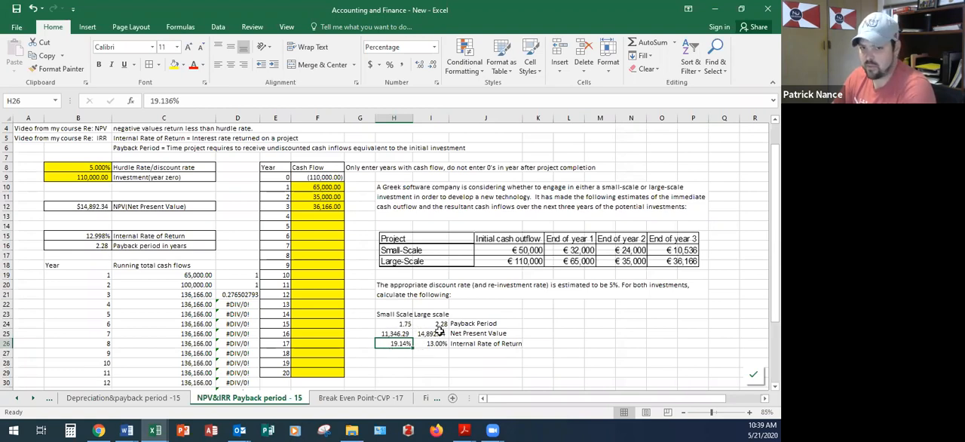
drag(398, 317, 398, 343)
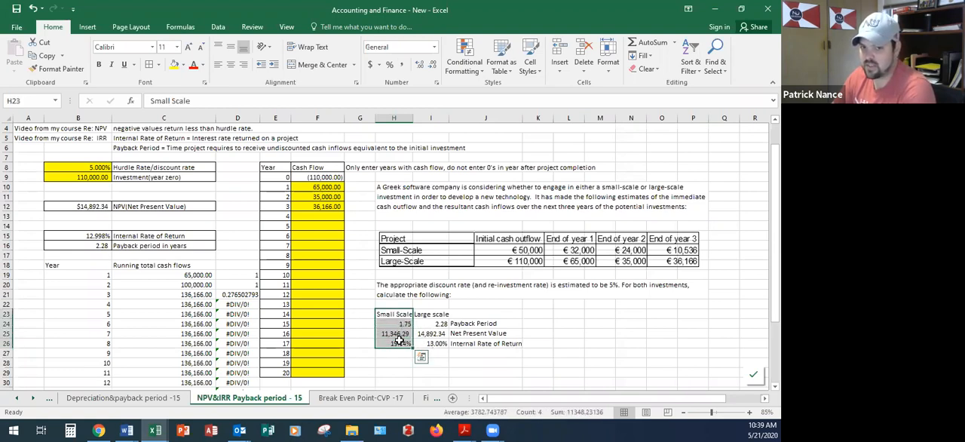
drag(439, 318, 434, 342)
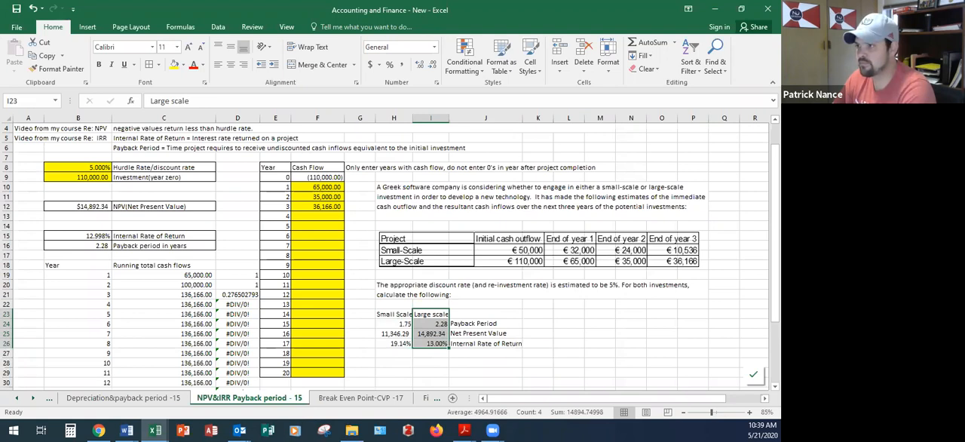
Step: Look over the spreadsheet, NPV and IRR video references in cells A3 to A5
scroll(203, 225, up, 1)
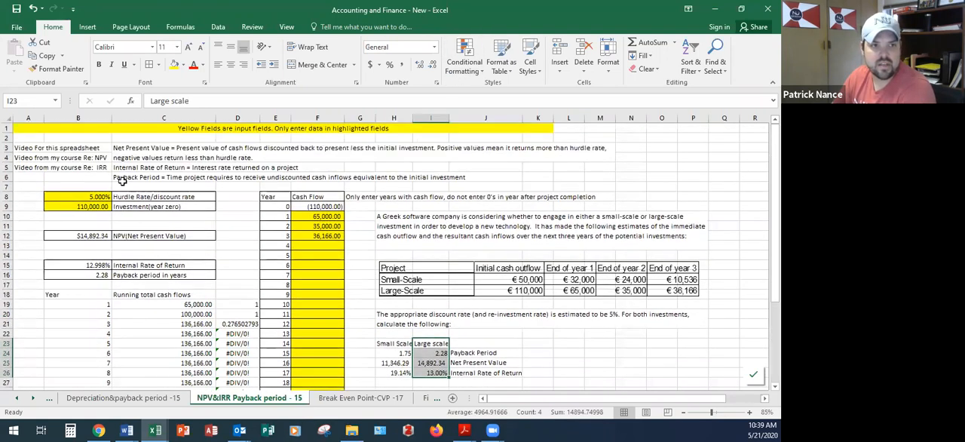
click(32, 147)
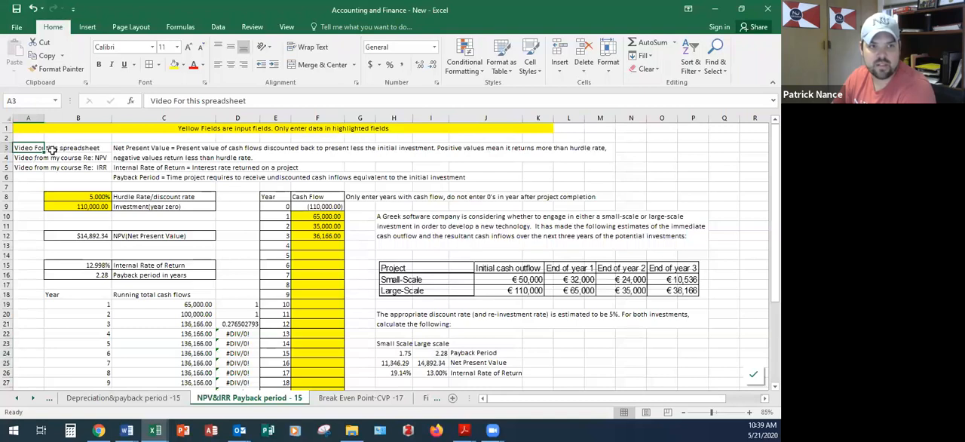
click(24, 158)
click(29, 167)
click(28, 158)
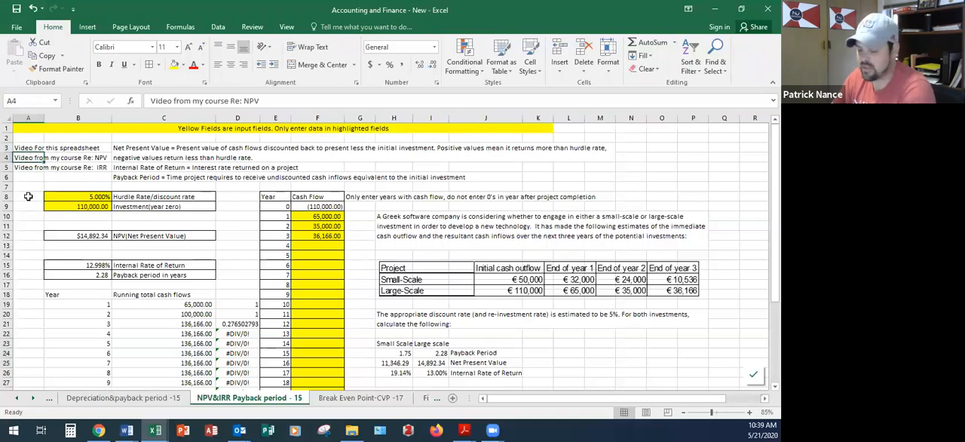